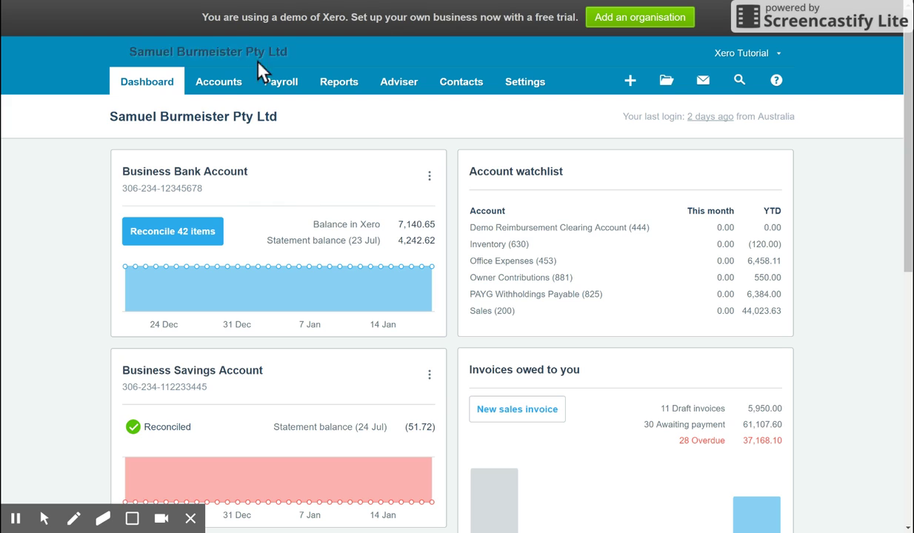
- Go to Payroll > Payroll Settings to view the organisation's bank, PAYG, wages and super accounts
left_click(288, 90)
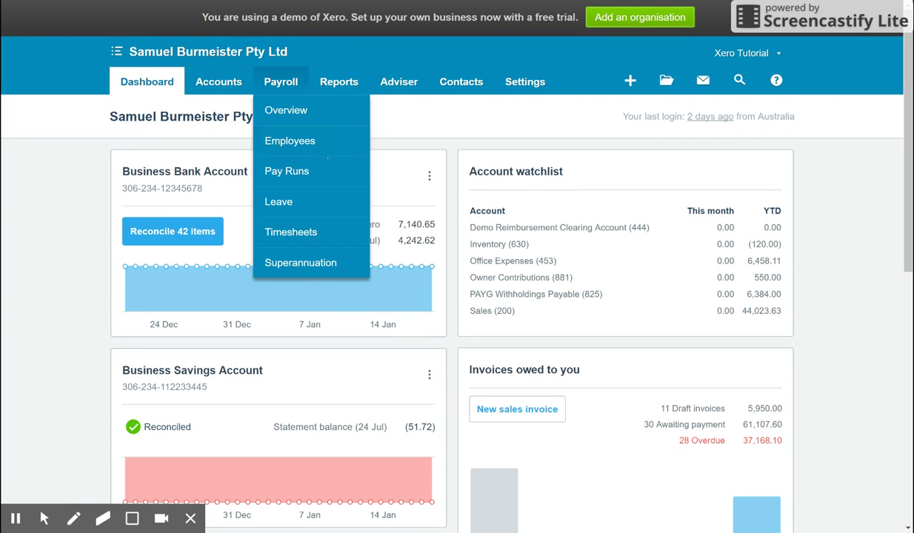
left_click(358, 99)
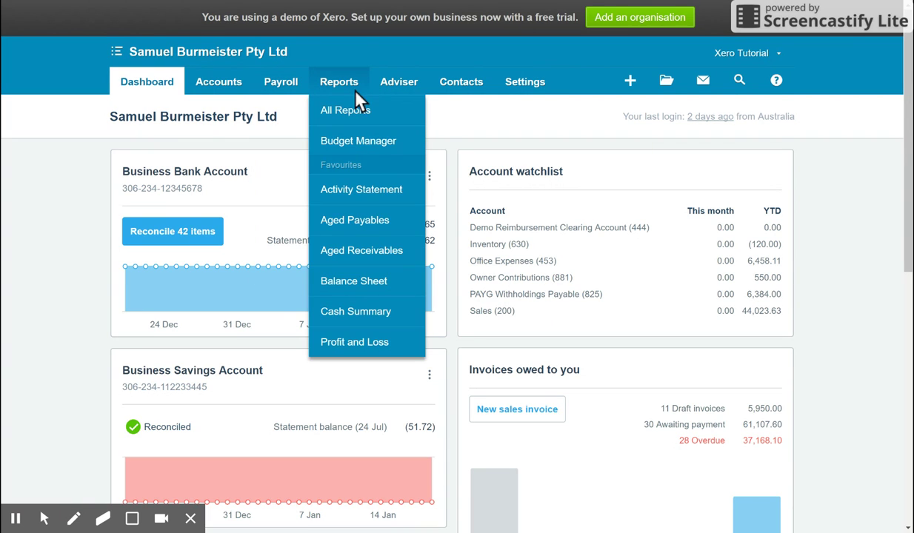
left_click(293, 85)
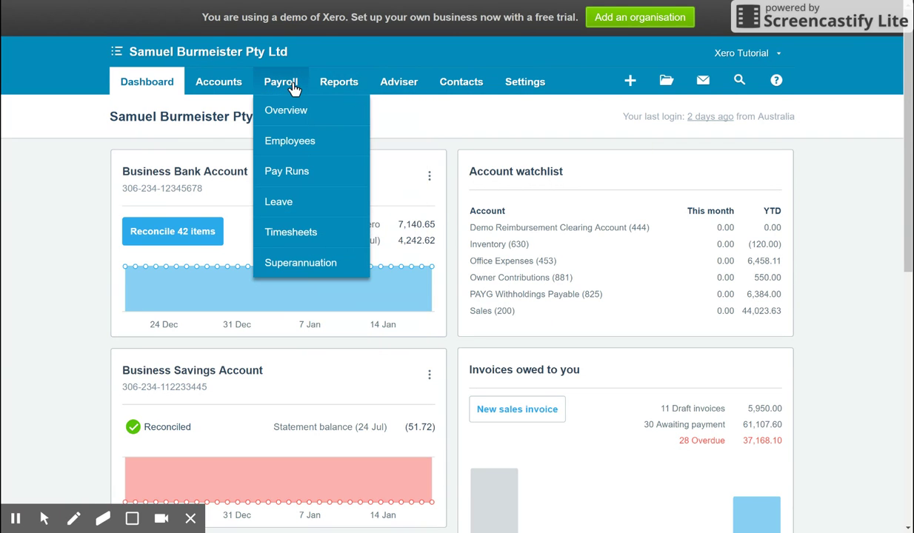
mouse_move(527, 86)
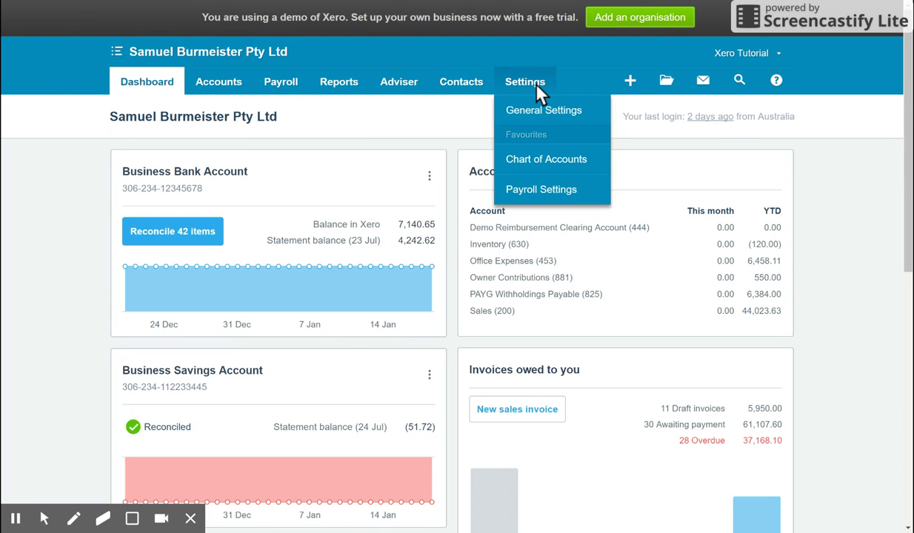
left_click(534, 192)
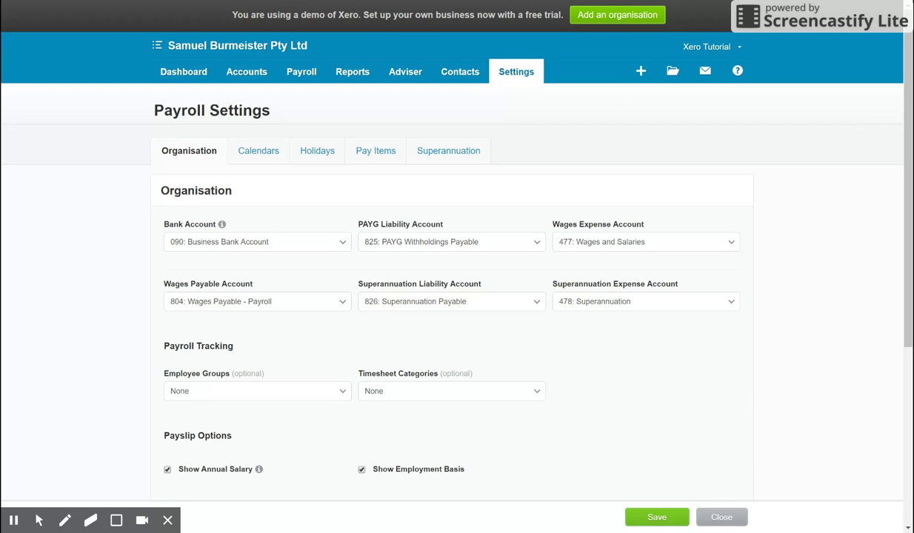
- Review the Organisation tab options and save the organisation payroll settings
scroll(777, 425, "down", 3)
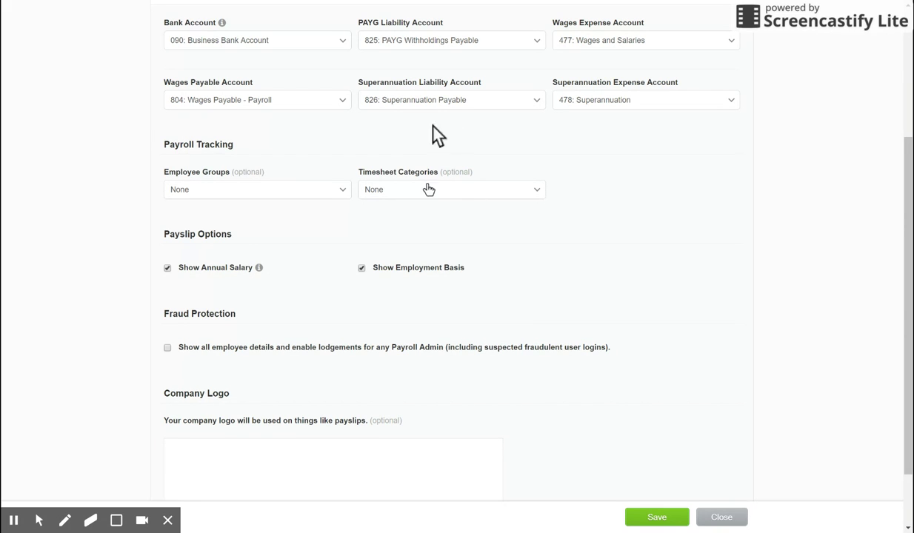
scroll(728, 377, "down", 1)
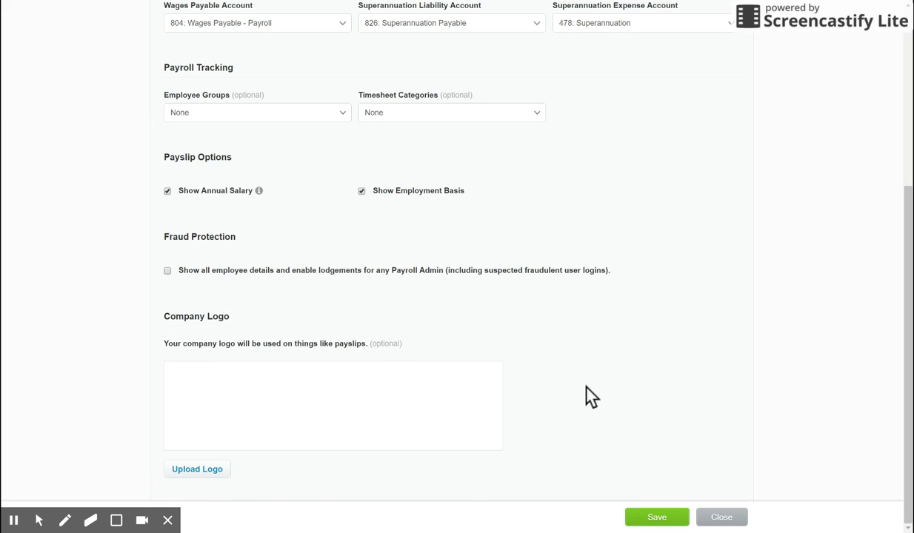
left_click(664, 518)
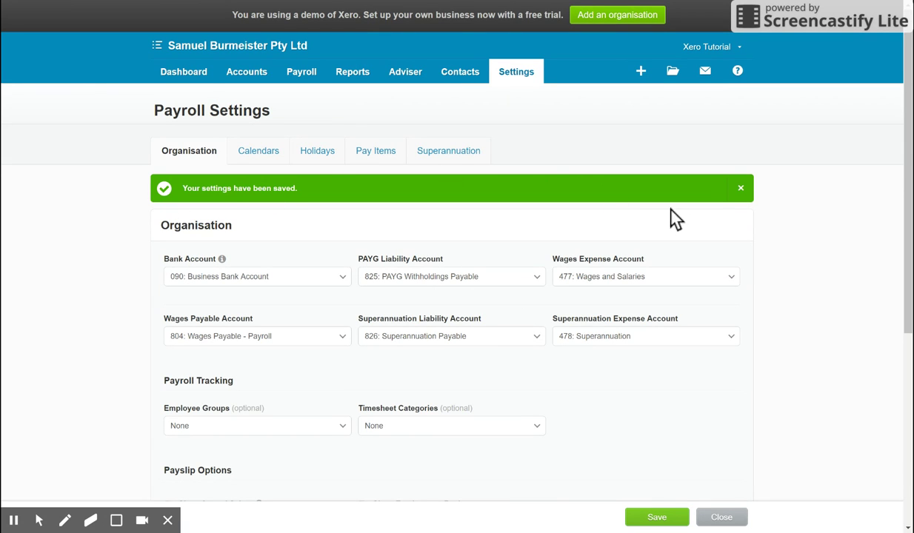
- On the Calendars tab, begin a new pay calendar and bring up its pay period choices
left_click(254, 168)
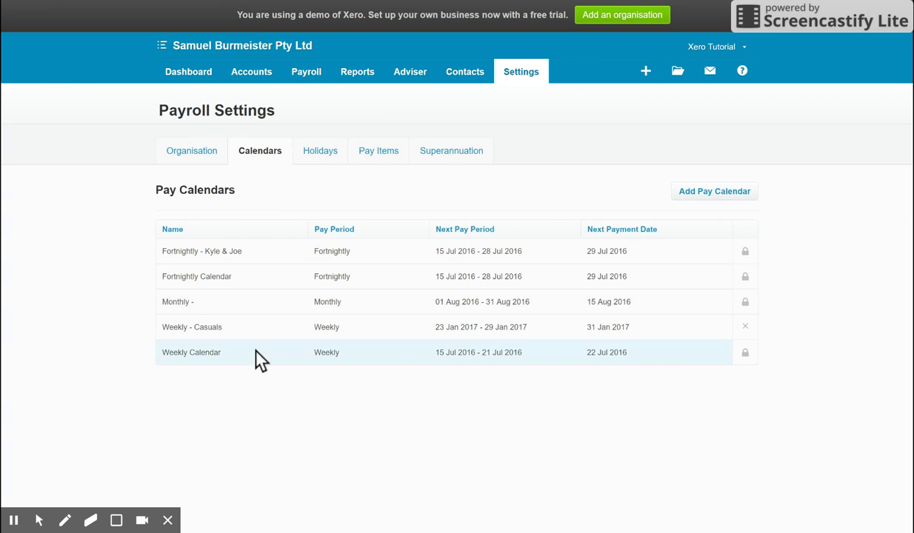
left_click(674, 194)
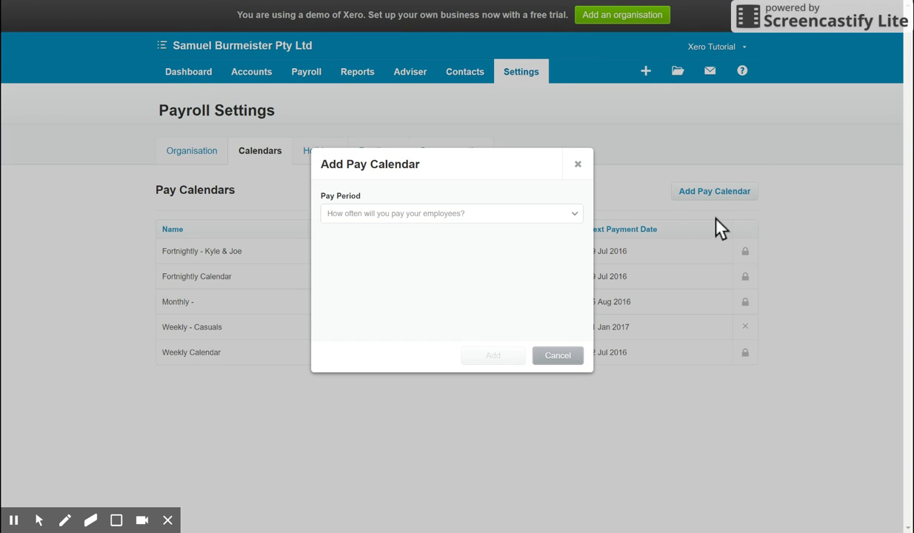
left_click(515, 215)
- Fill in a Weekly pay calendar starting 23 Jan 2017 with first payment 31 Jan 2017, then cancel it
left_click(505, 244)
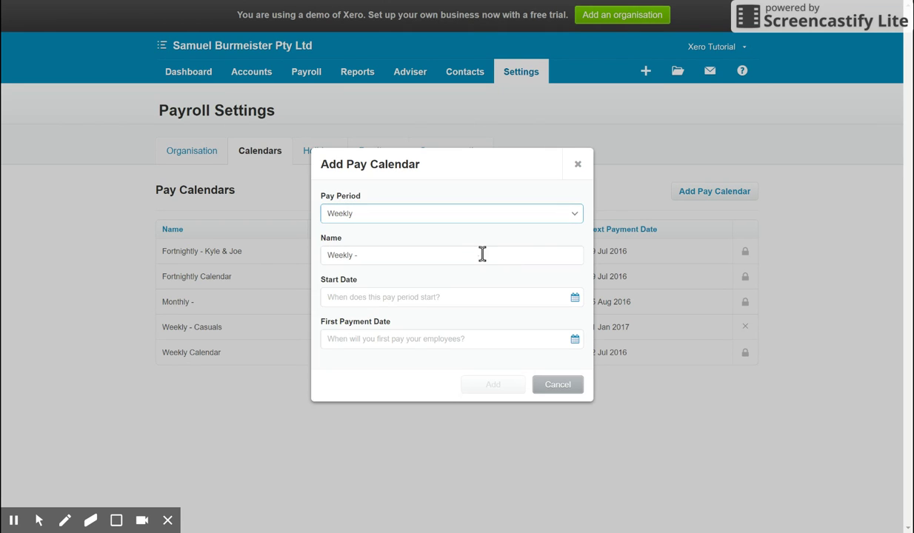
left_click(473, 253)
left_click(465, 295)
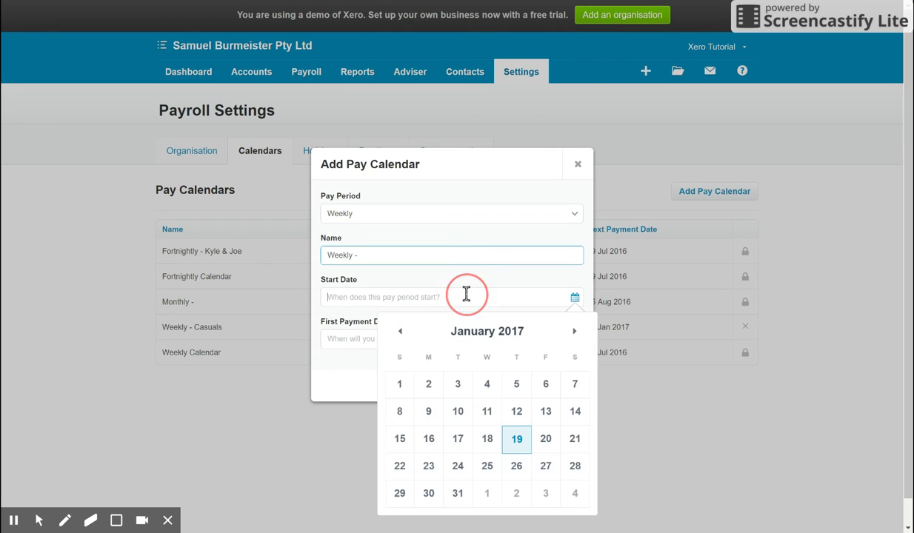
left_click(429, 466)
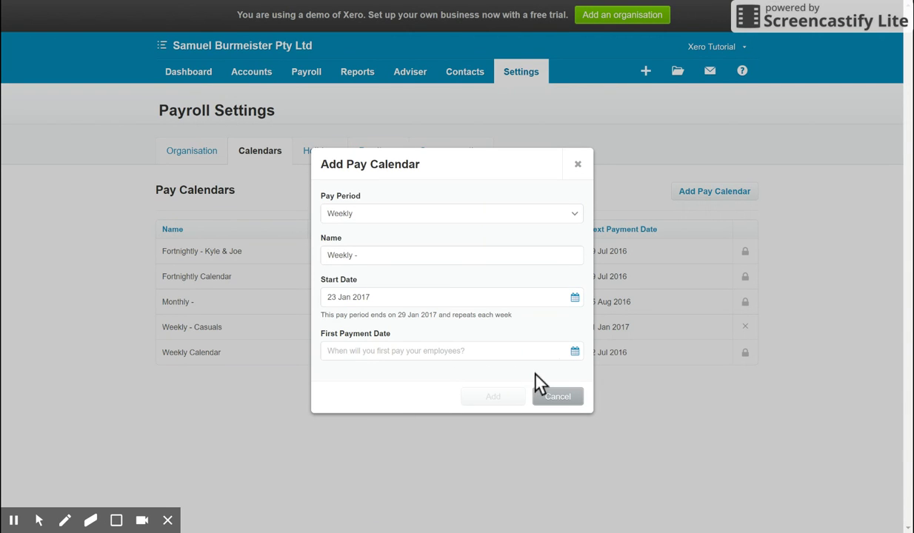
left_click(576, 353)
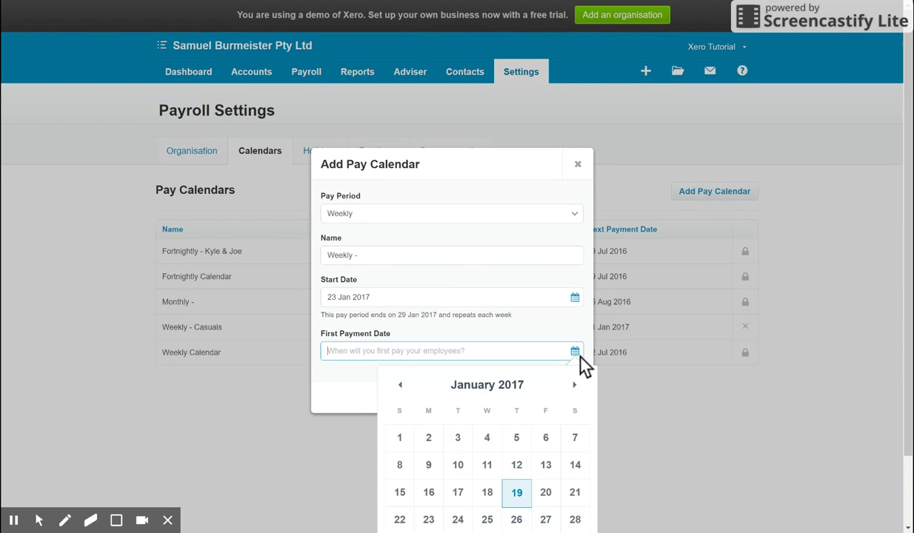
left_click(487, 437)
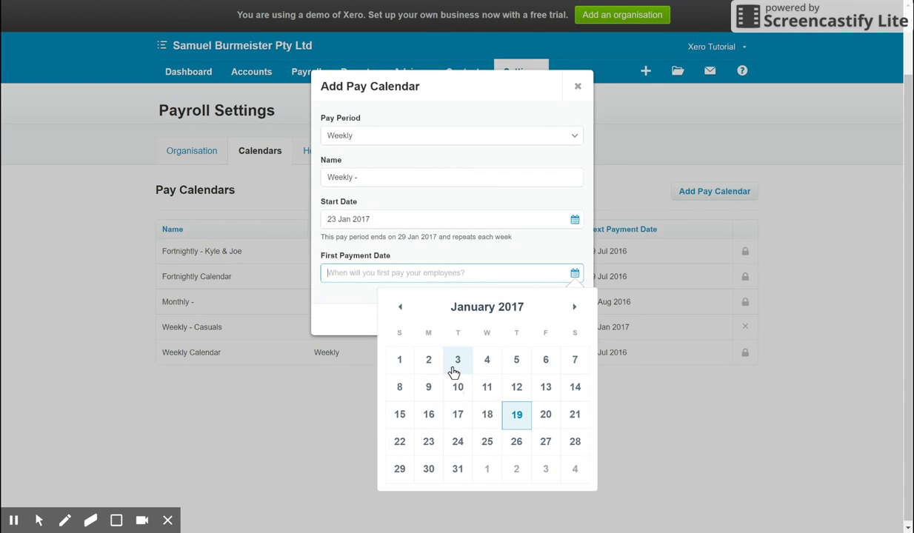
left_click(459, 469)
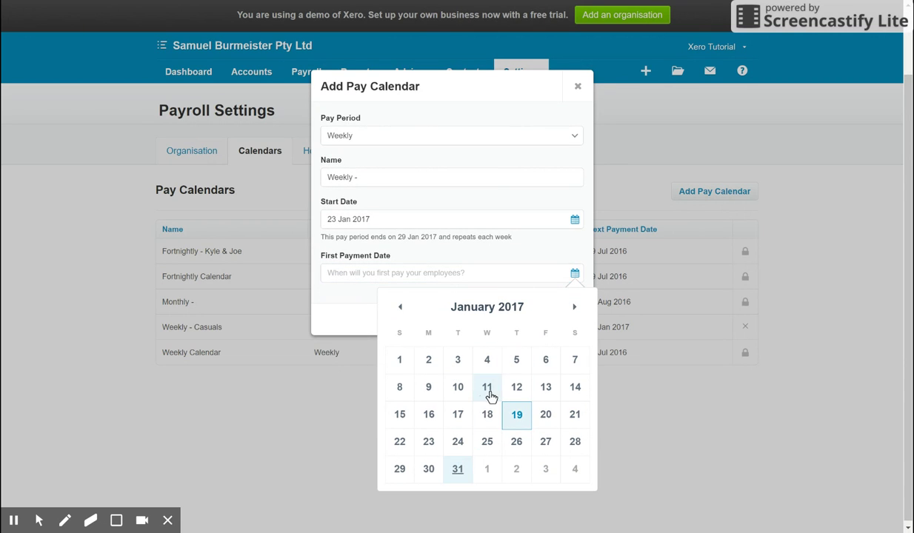
left_click(457, 471)
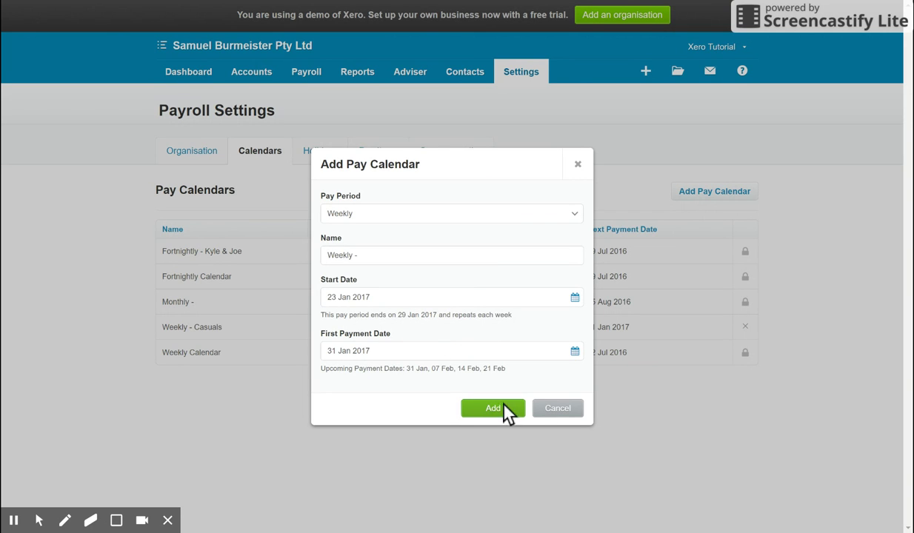
left_click(554, 407)
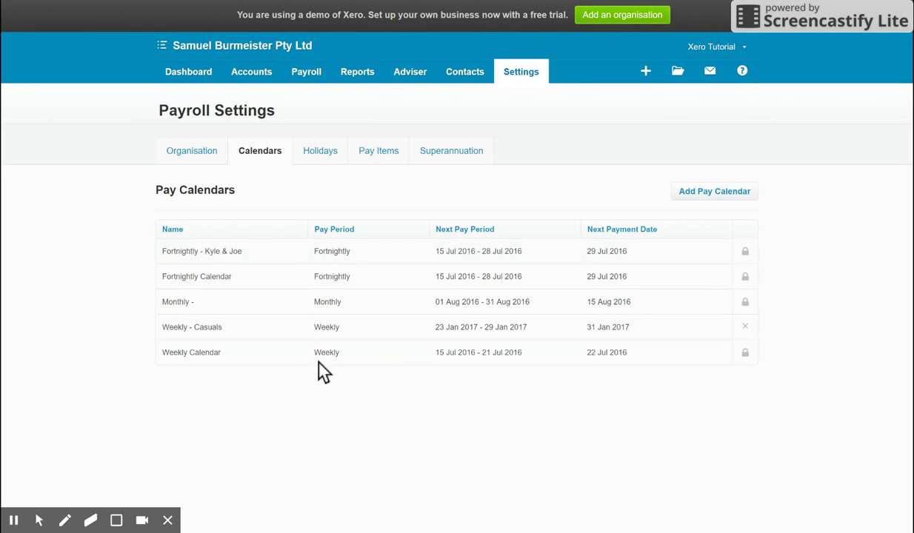
- Check the Holidays tab listing Australia Day 26 Jan 2017, then move to the earnings pay items
left_click(332, 154)
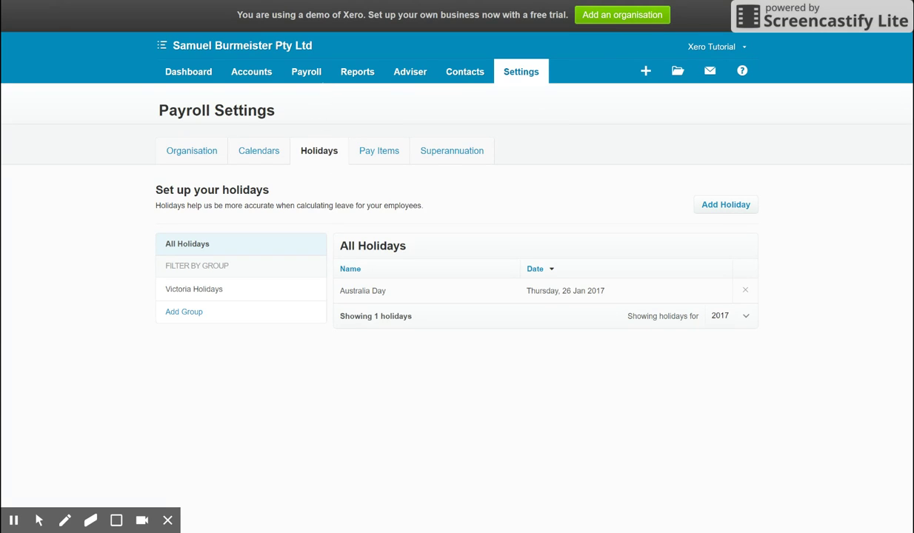
left_click(307, 78)
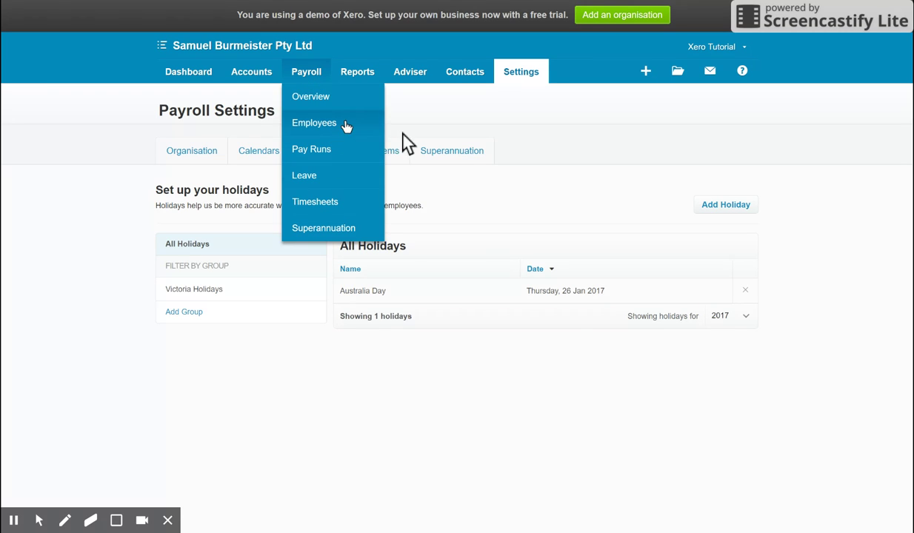
left_click(575, 207)
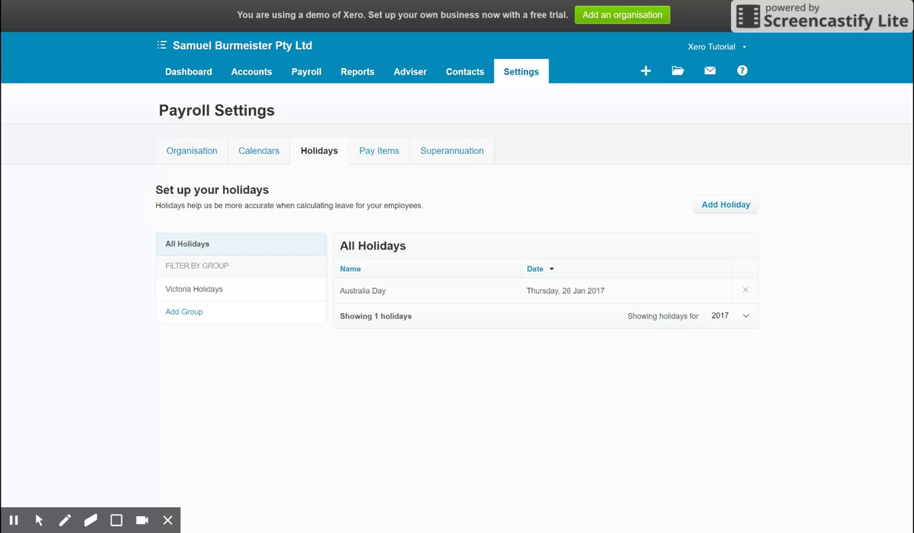
left_click(382, 156)
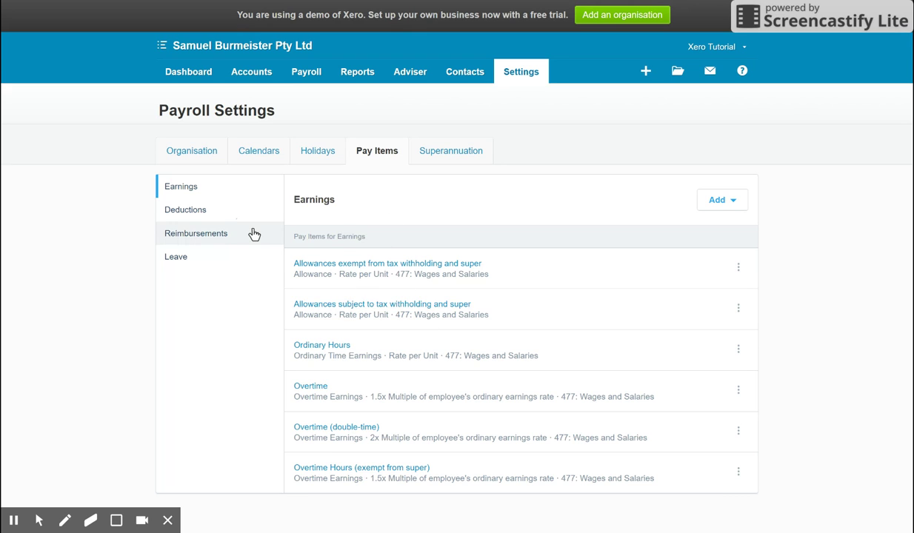
- Browse the Deductions, Reimbursements and Leave pay items, then return to the Earnings list
left_click(224, 214)
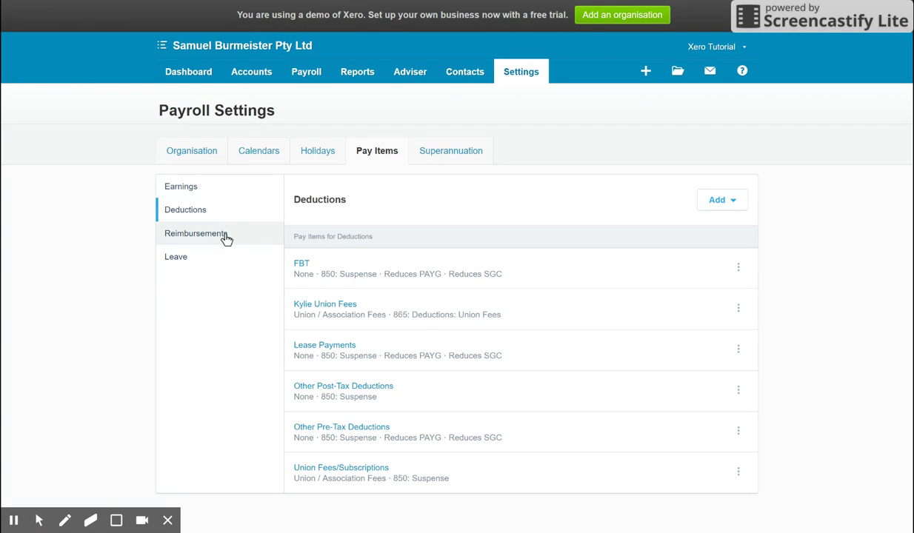
left_click(225, 236)
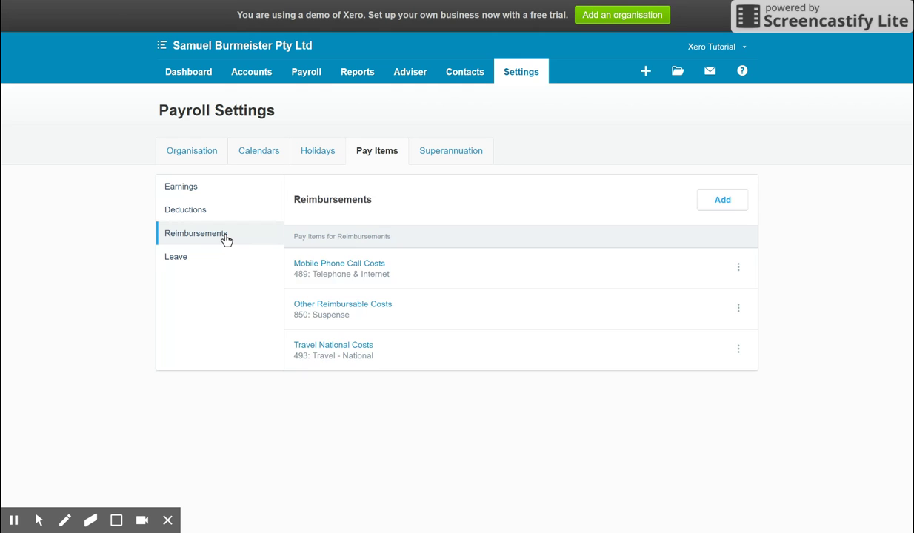
left_click(214, 260)
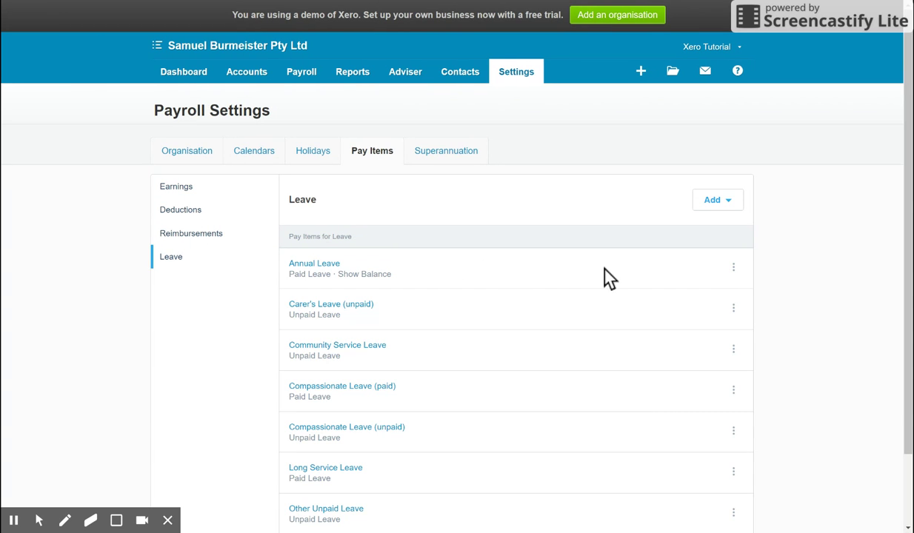
scroll(583, 260, "down", 1)
scroll(763, 428, "down", 1)
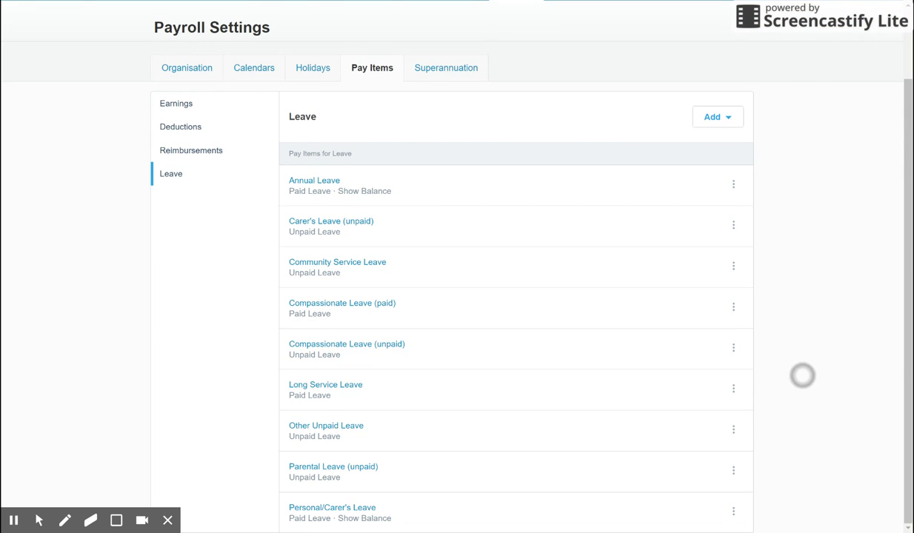
scroll(839, 296, "up", 2)
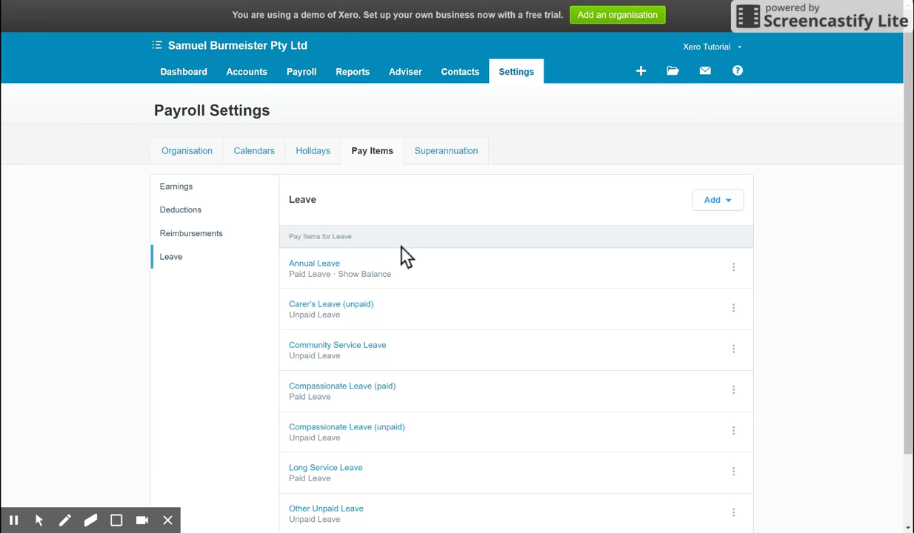
left_click(249, 187)
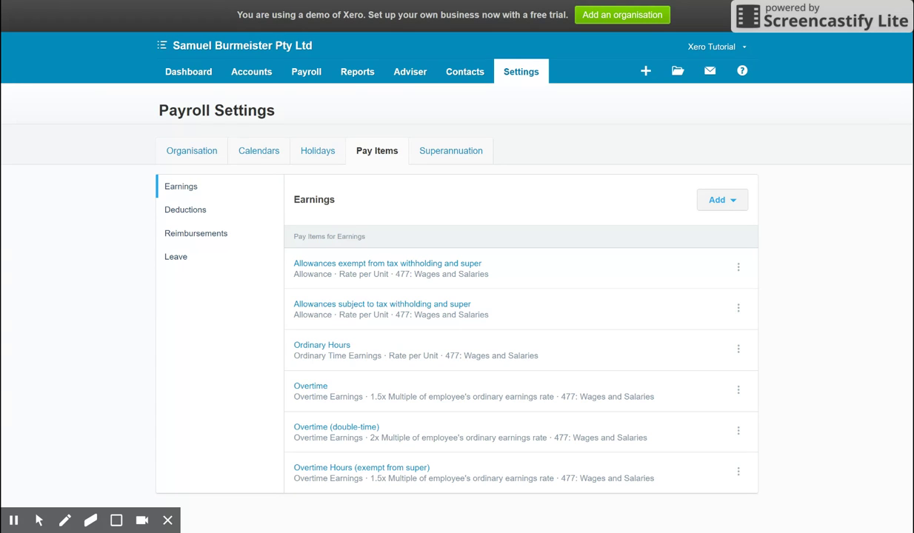
- Start an Overtime Earnings item named 'Overtime (example)' with payslip display name 'Overtime'
left_click(704, 200)
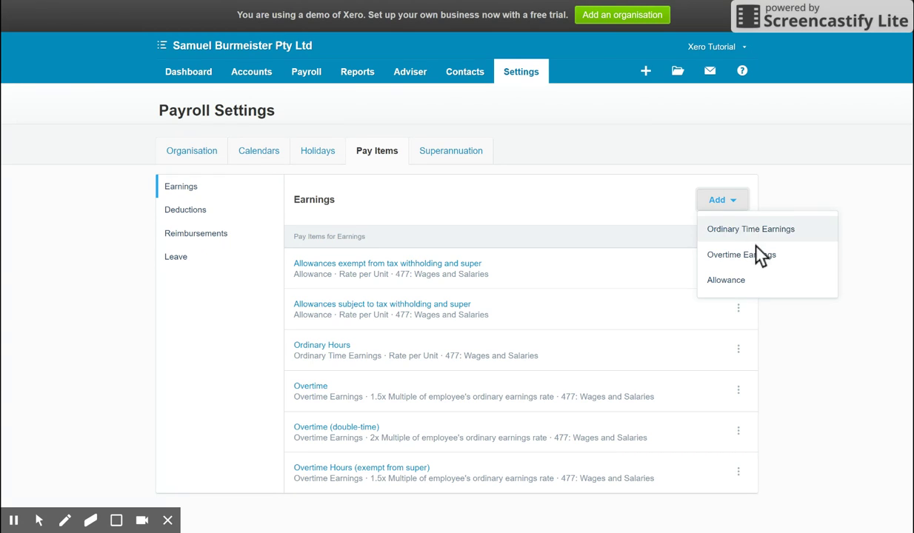
left_click(770, 265)
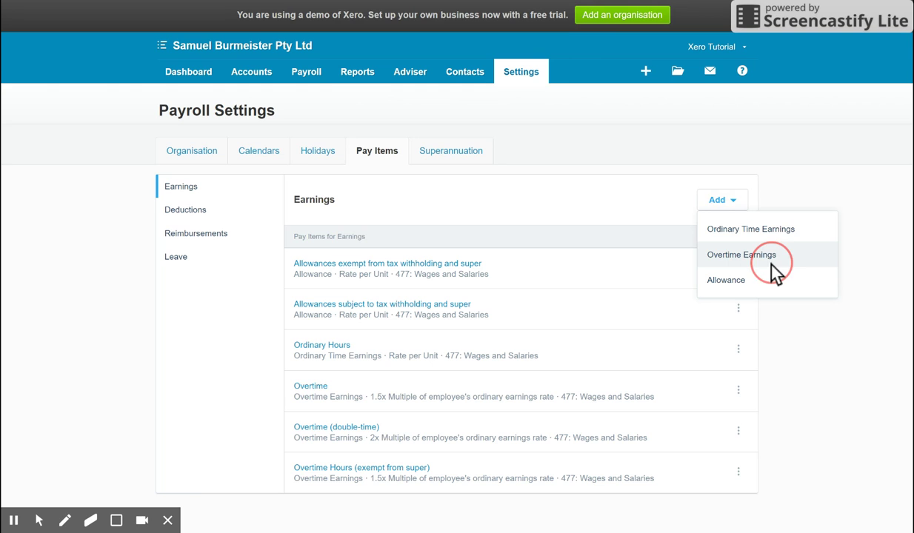
left_click(501, 209)
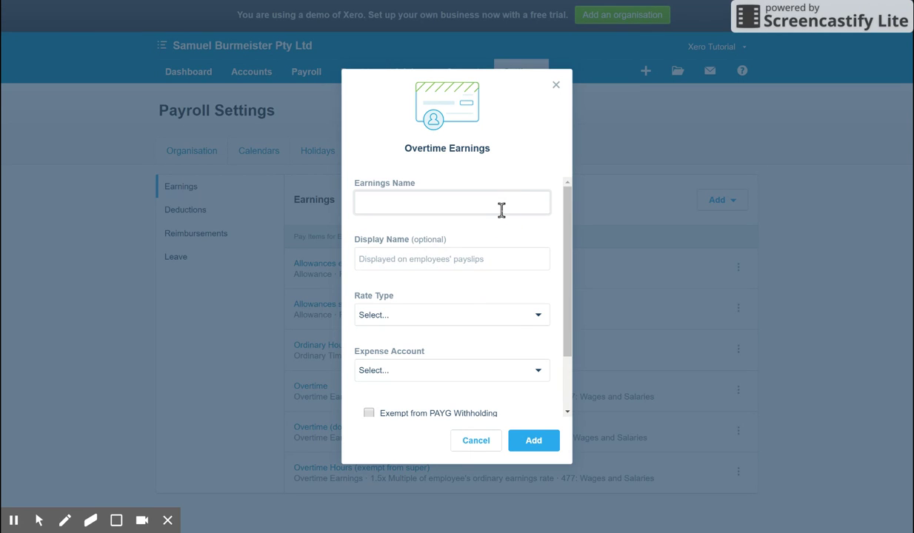
type("Overtime (example)")
left_click(451, 261)
type("Overtime")
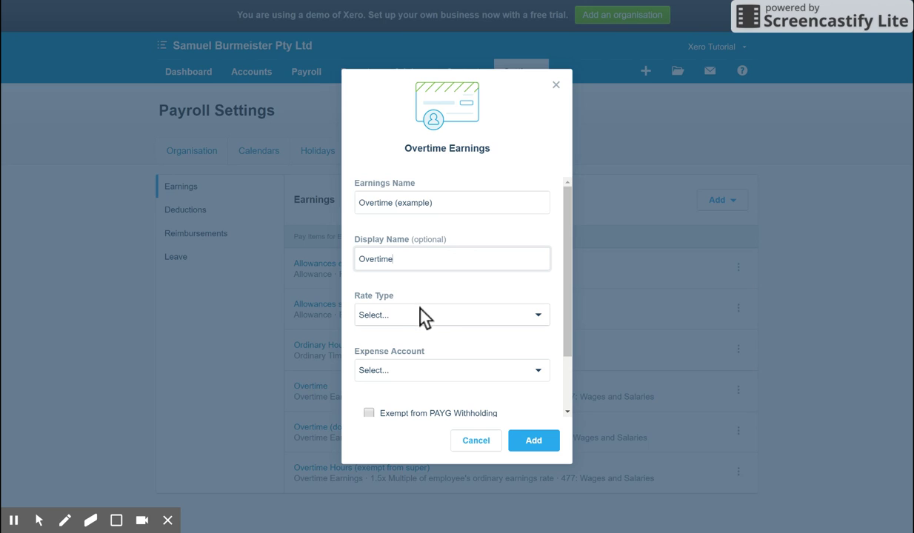
- Set a 1.5x ordinary rate multiple, account 477: Wages and Salaries, super exemption, and add the item
left_click(445, 314)
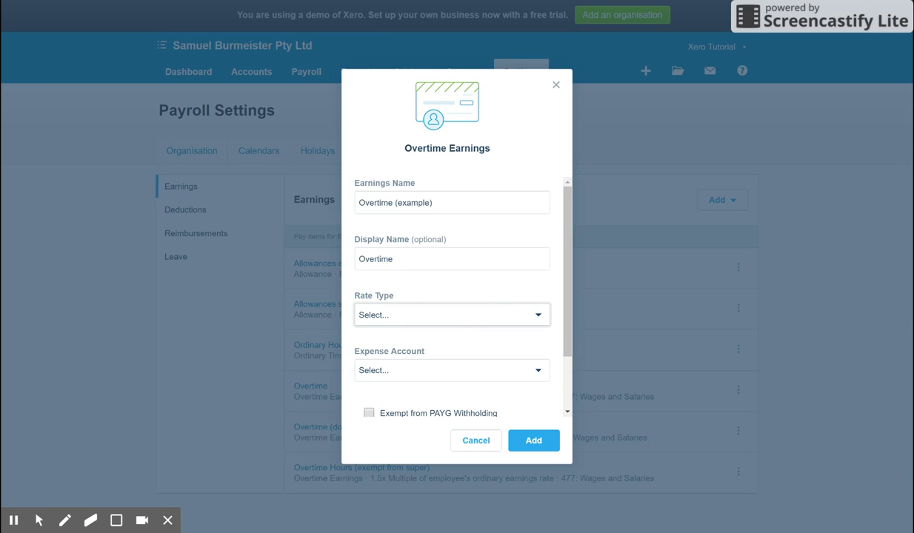
left_click(425, 346)
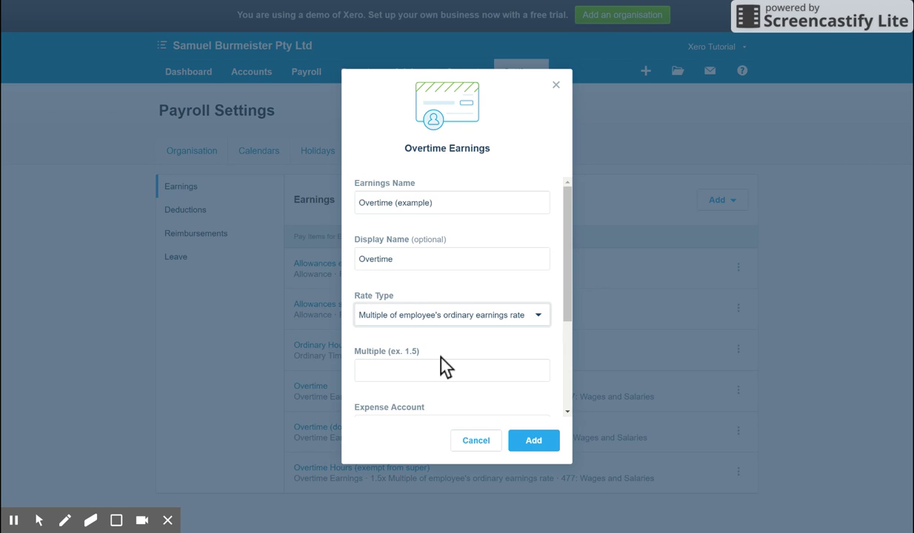
left_click(435, 371)
type("1.5")
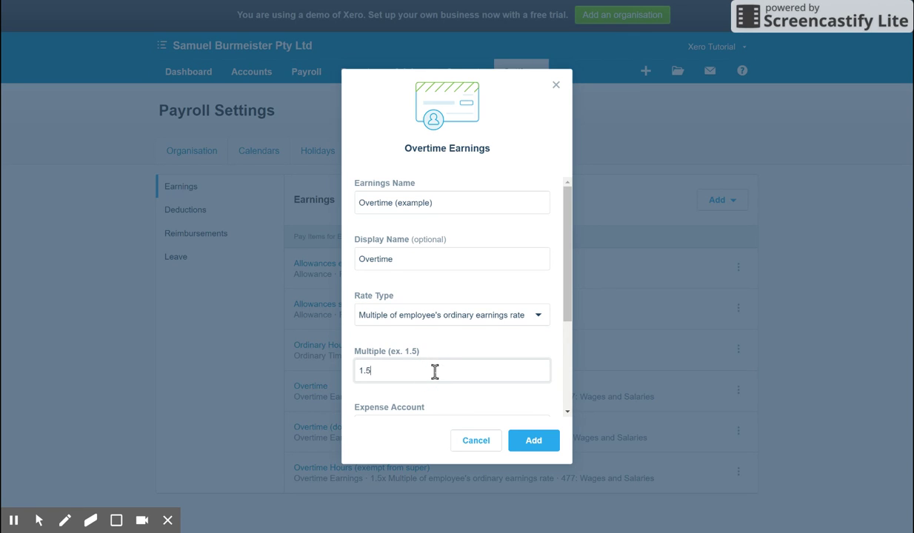
scroll(527, 245, "down", 2)
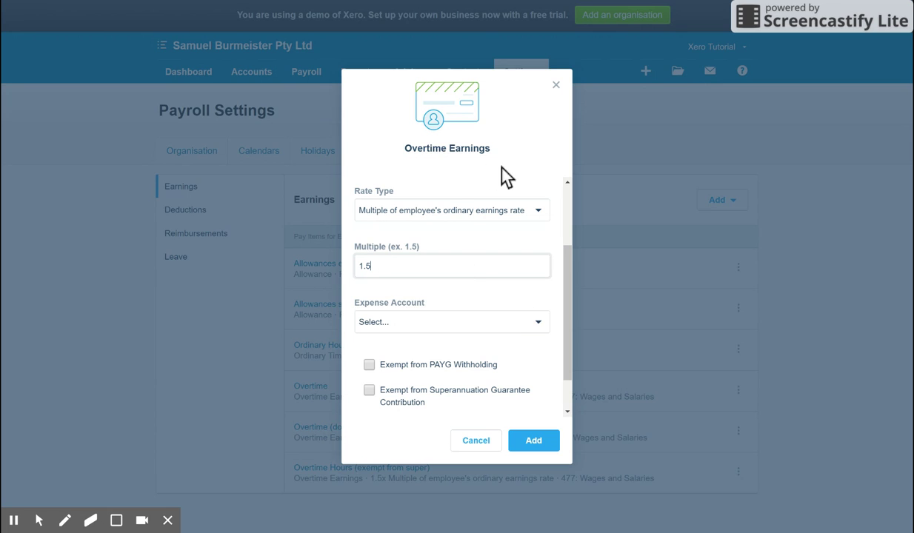
left_click(412, 317)
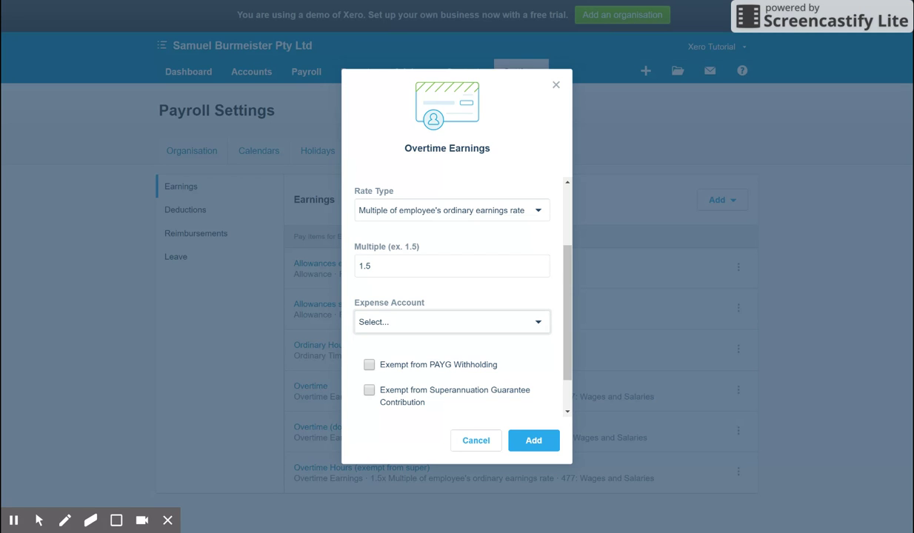
key("Return")
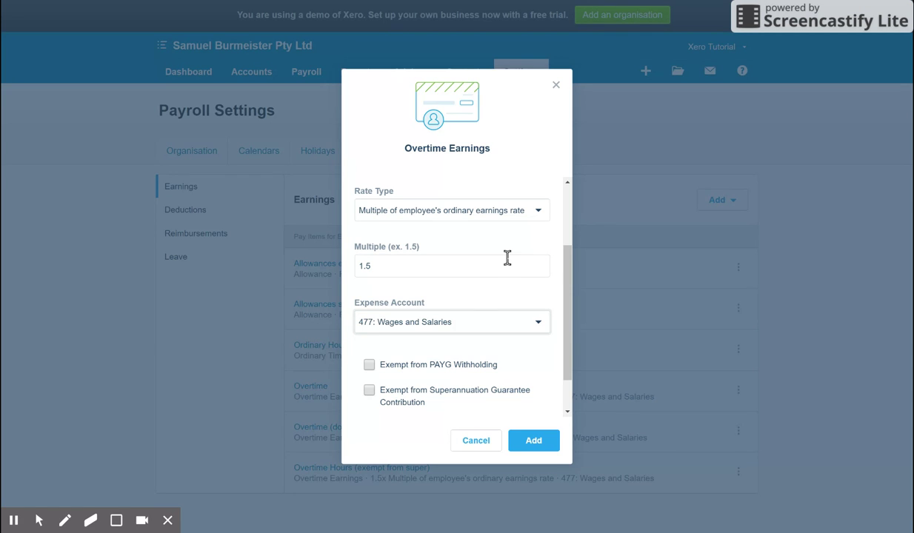
left_click(370, 390)
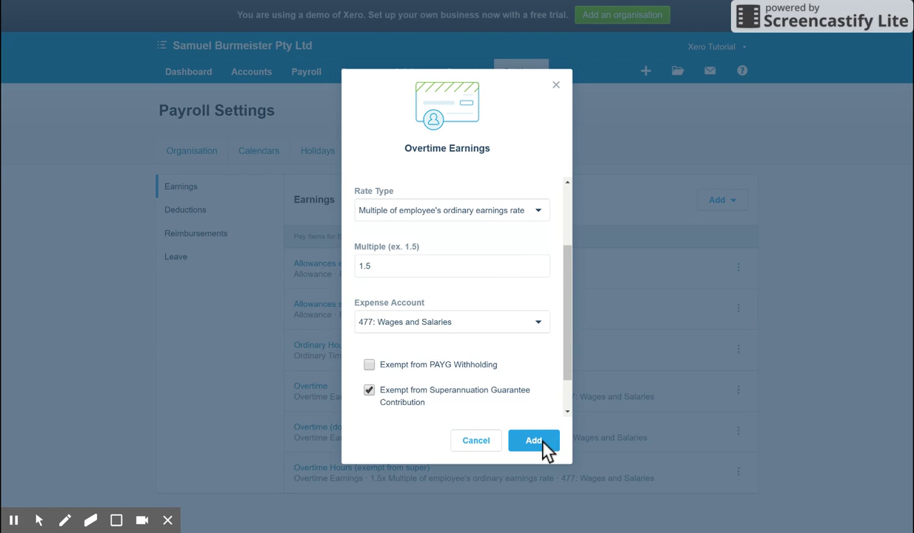
left_click(543, 440)
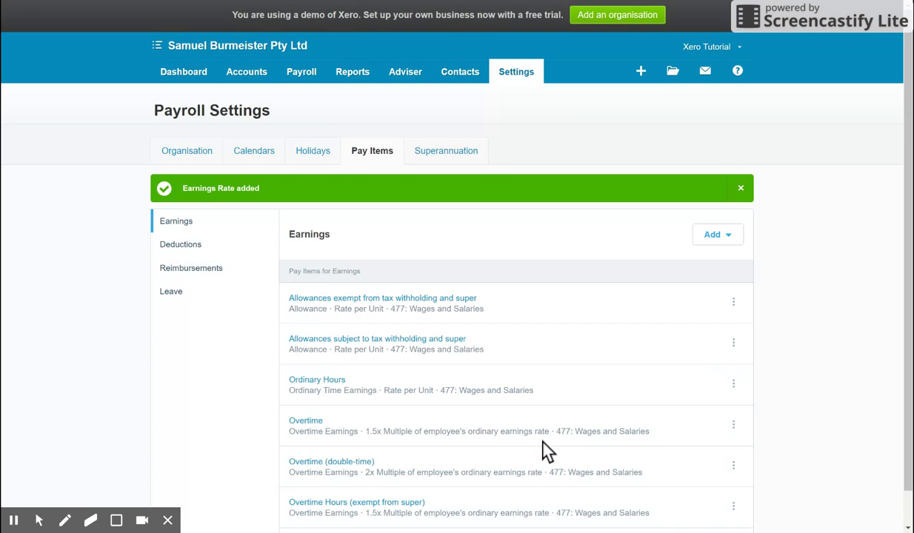
scroll(545, 449, "down", 1)
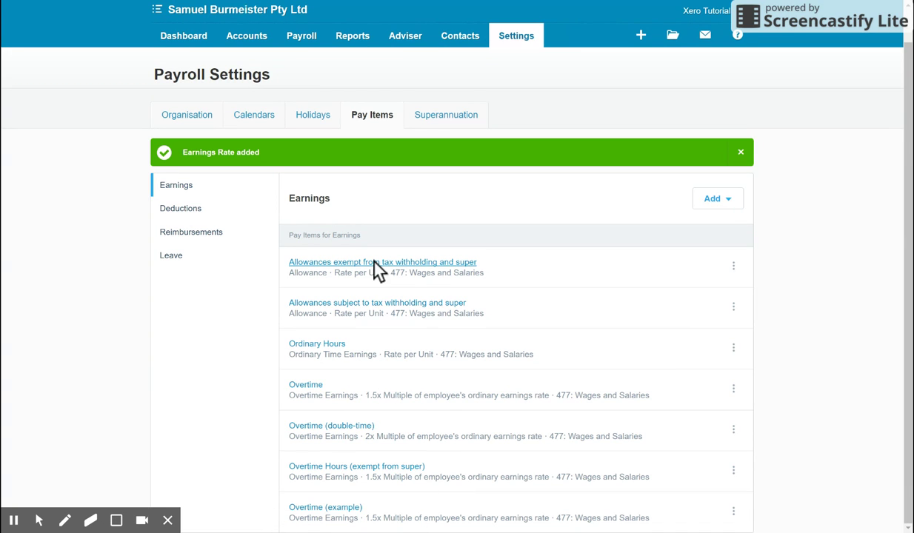
- On the Superannuation tab, start a new fund and pick A & C Ward Superannuation Fund from a search
left_click(435, 117)
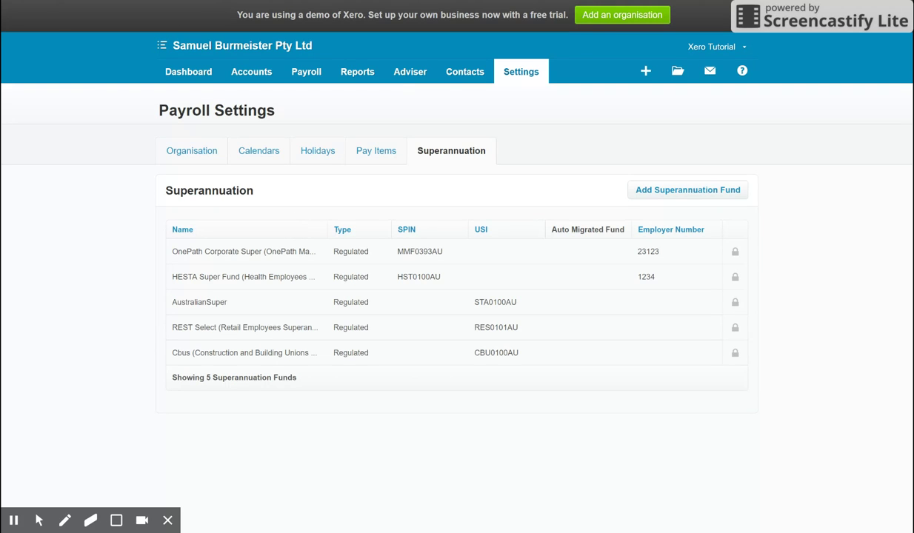
left_click(689, 190)
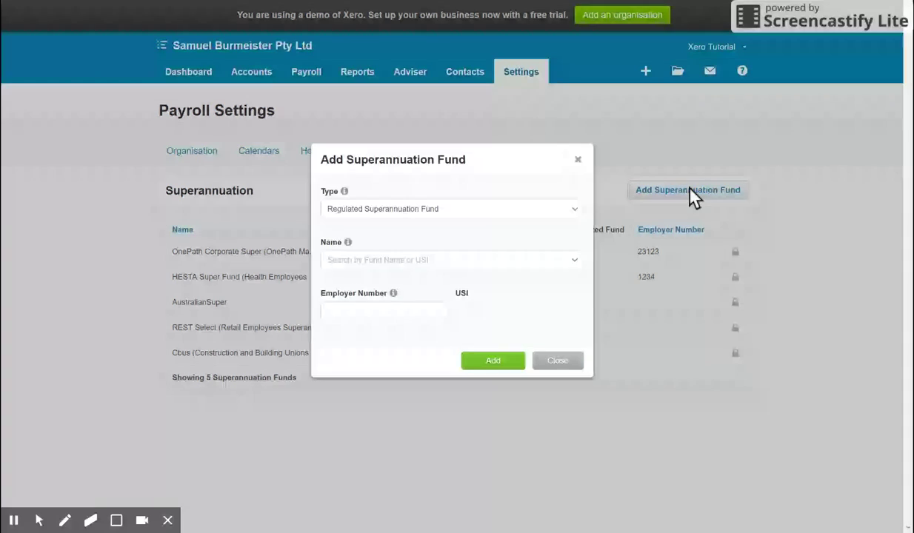
left_click(428, 260)
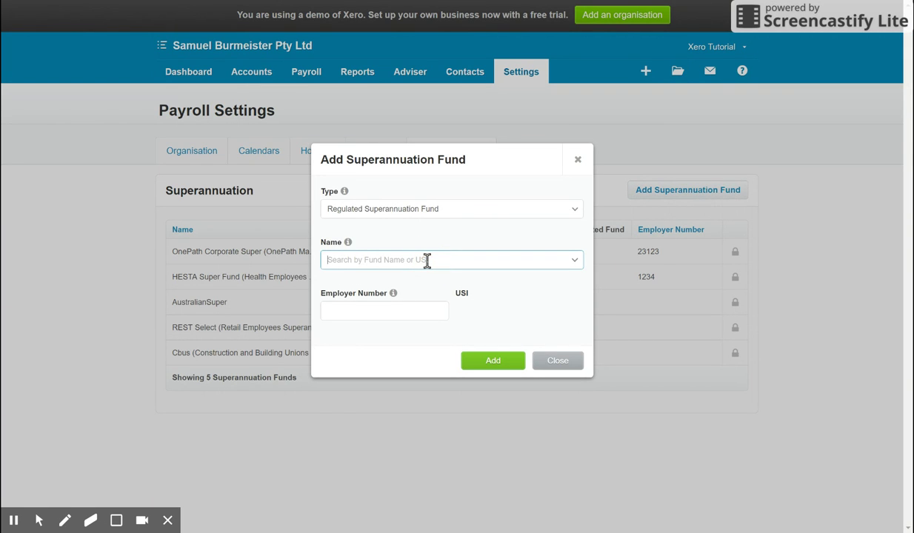
type("a")
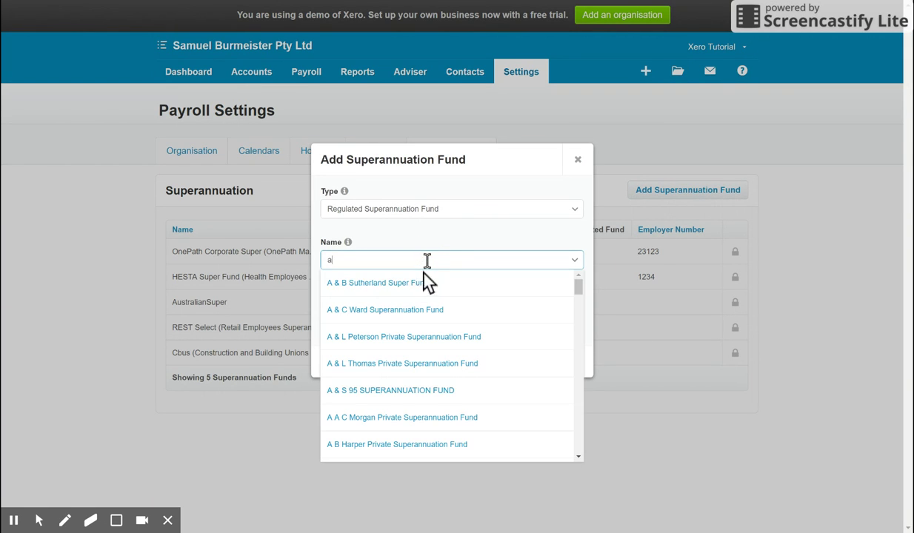
left_click(415, 300)
- Check the fund Type options and keep the Regulated fund type
left_click(389, 310)
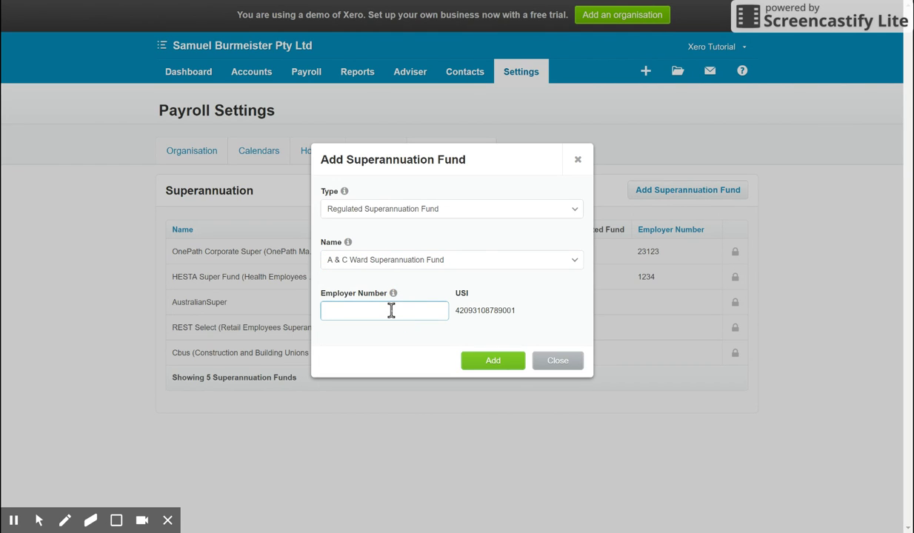
left_click(572, 211)
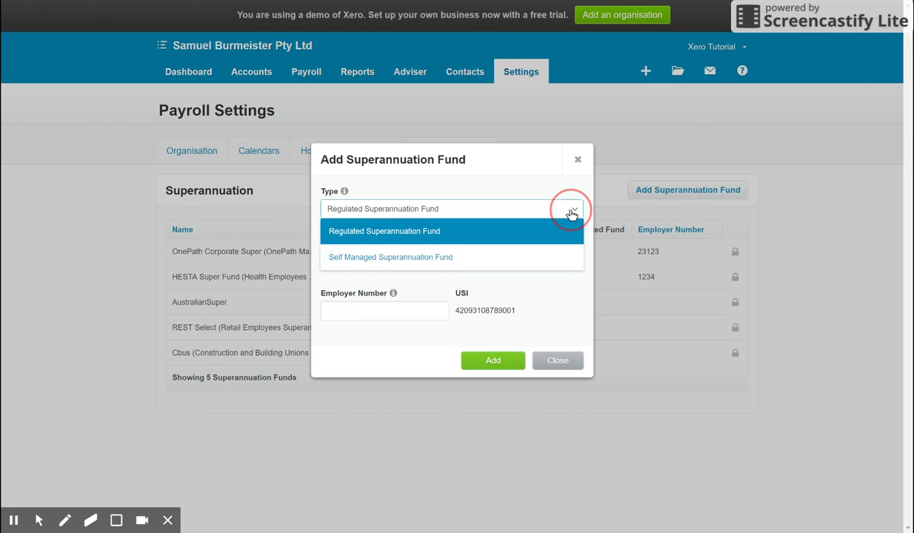
left_click(536, 199)
left_click(558, 361)
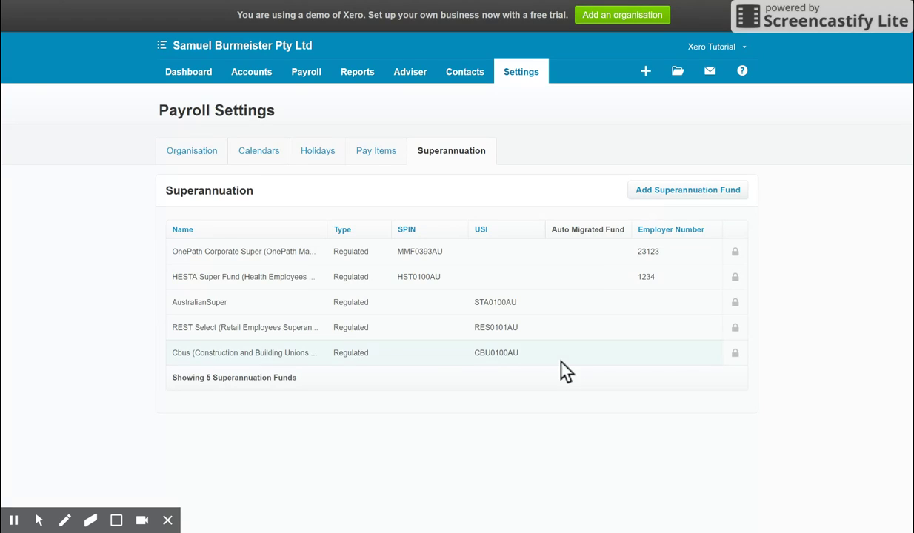
left_click(298, 66)
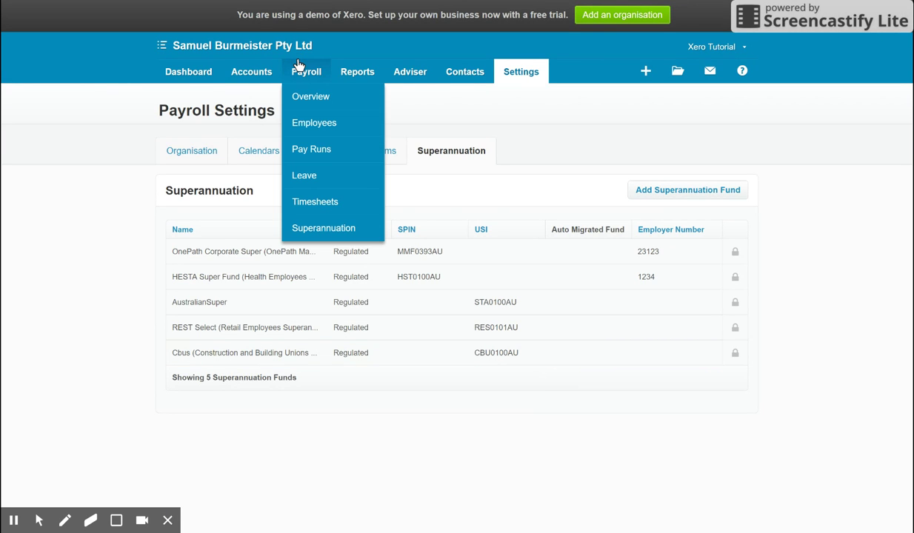
left_click(480, 134)
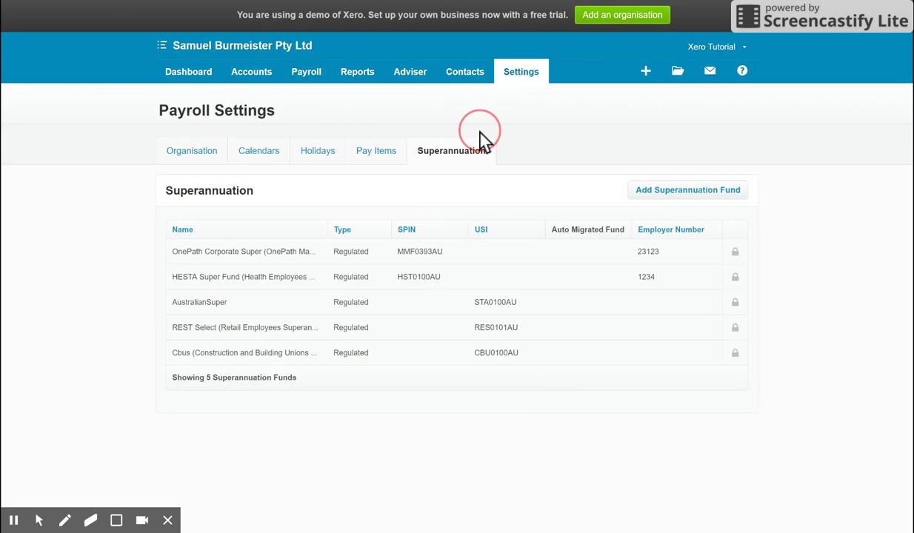